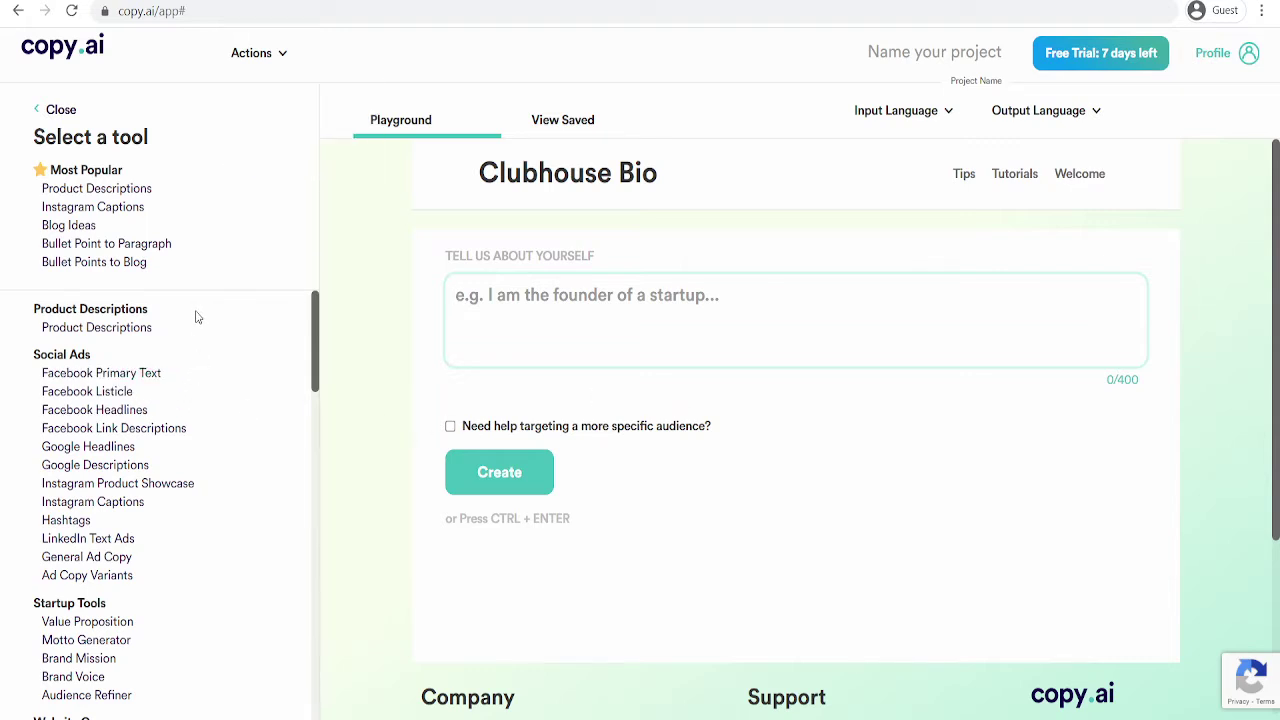
# - Scroll down the Clubhouse Bio page to the 'Tell us about yourself' box
pyautogui.scroll(-2, 222, 327)
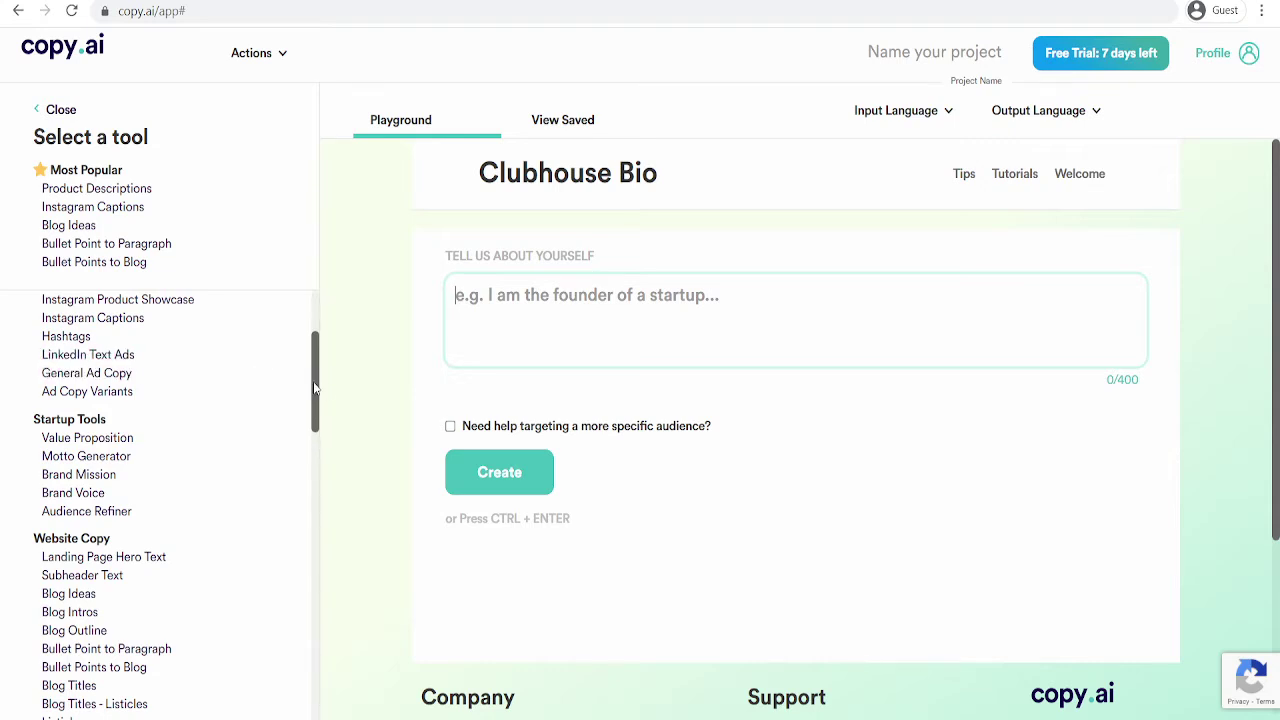
pyautogui.moveTo(314, 388); pyautogui.dragTo(315, 408)
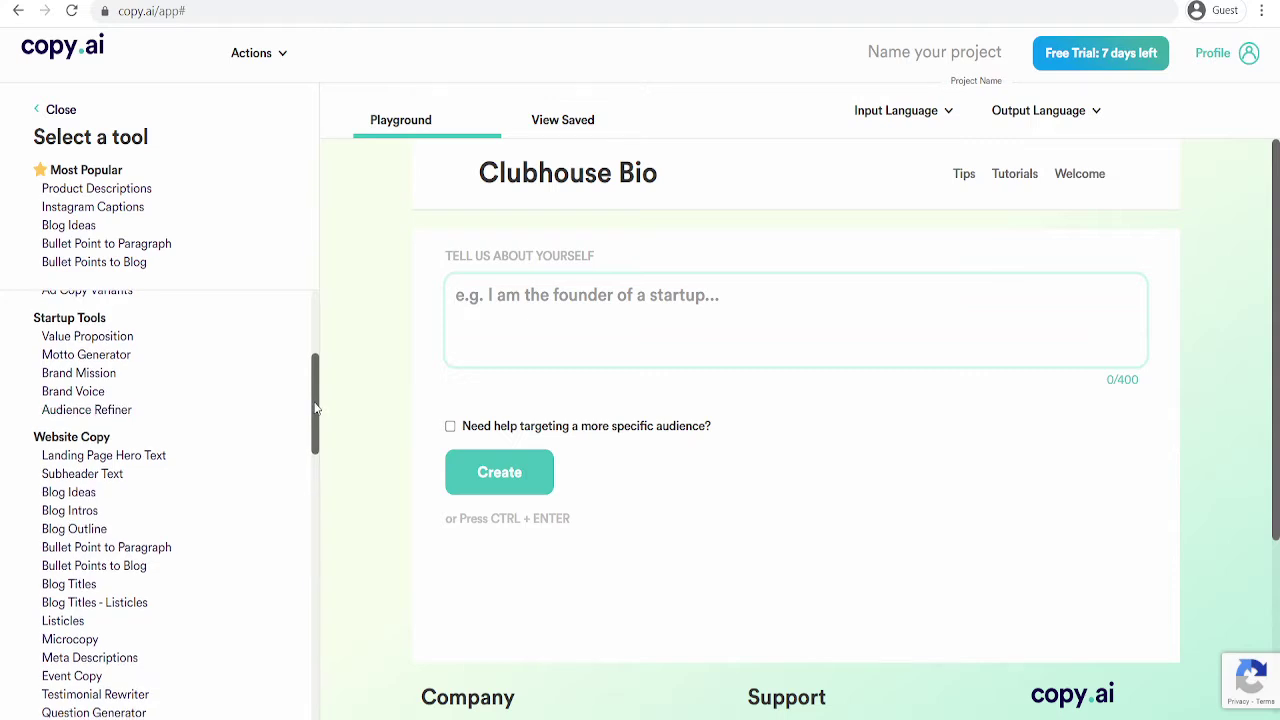
pyautogui.scroll(-7, 312, 430)
pyautogui.scroll(-2, 307, 452)
pyautogui.scroll(-4, 306, 458)
pyautogui.scroll(12, 305, 460)
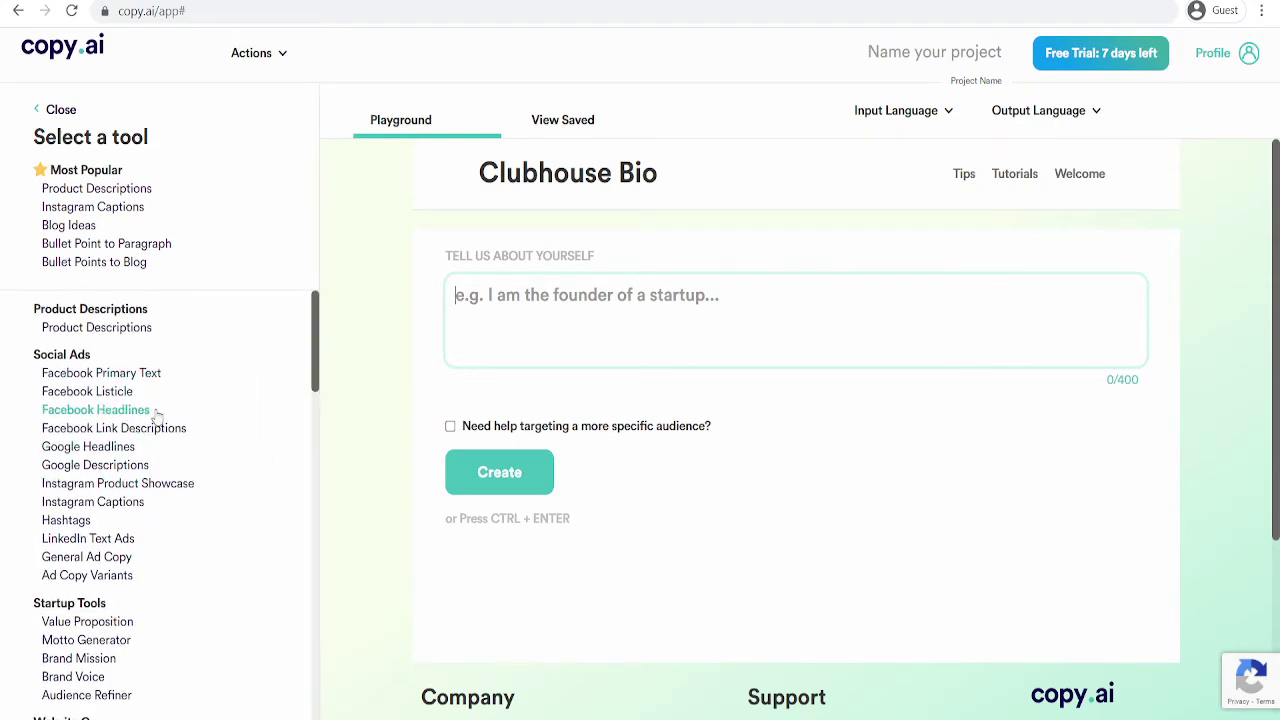
pyautogui.scroll(-4, 206, 420)
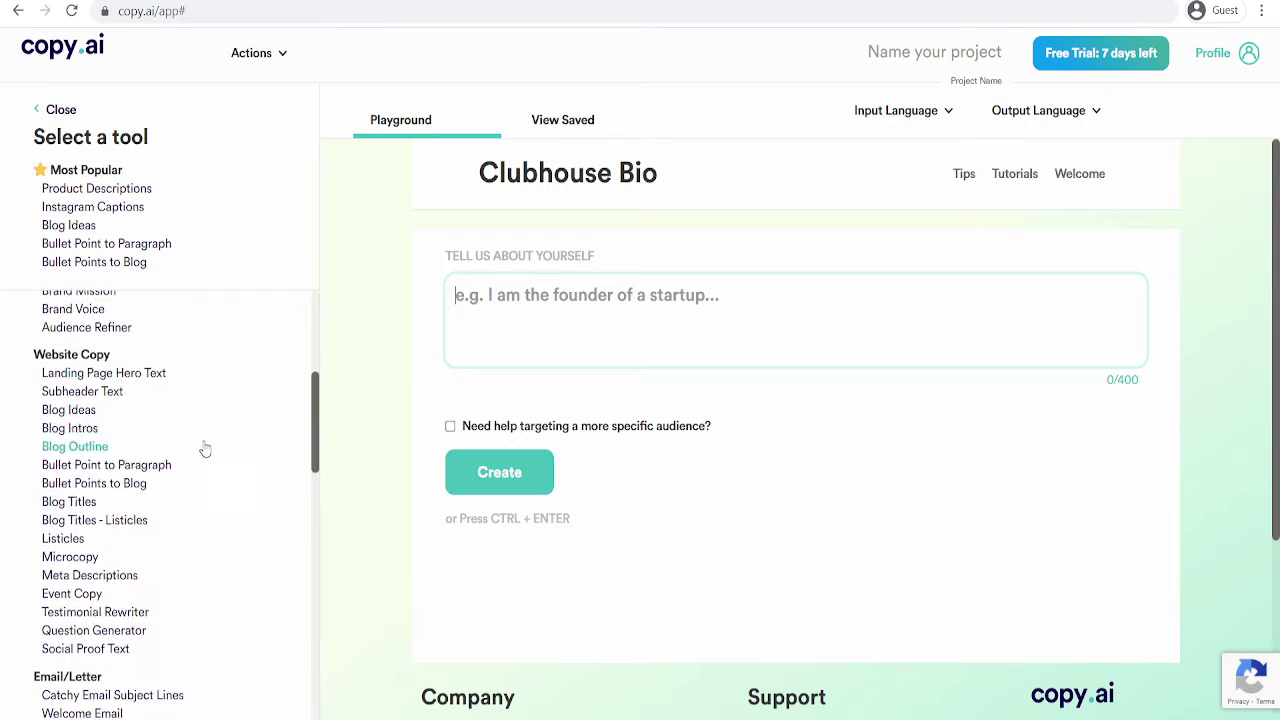
pyautogui.scroll(-1, 137, 612)
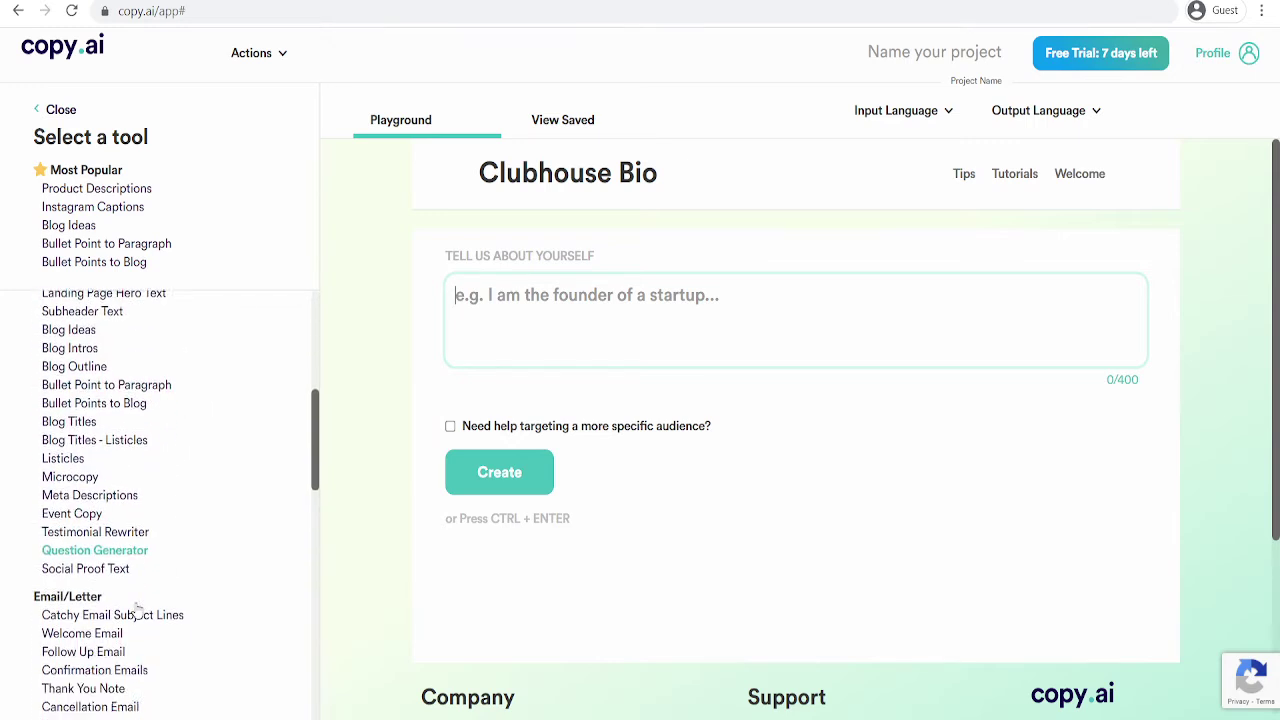
pyautogui.scroll(-7, 137, 612)
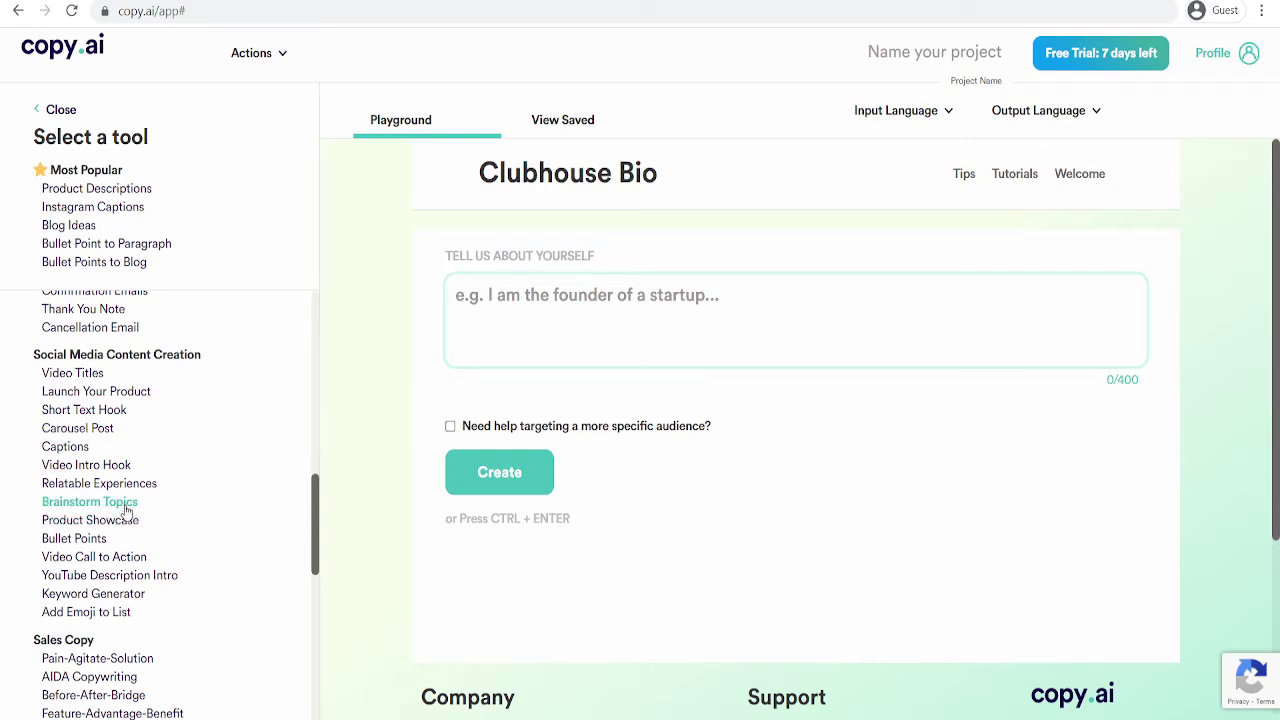
pyautogui.scroll(-10, 128, 515)
pyautogui.scroll(-3, 134, 535)
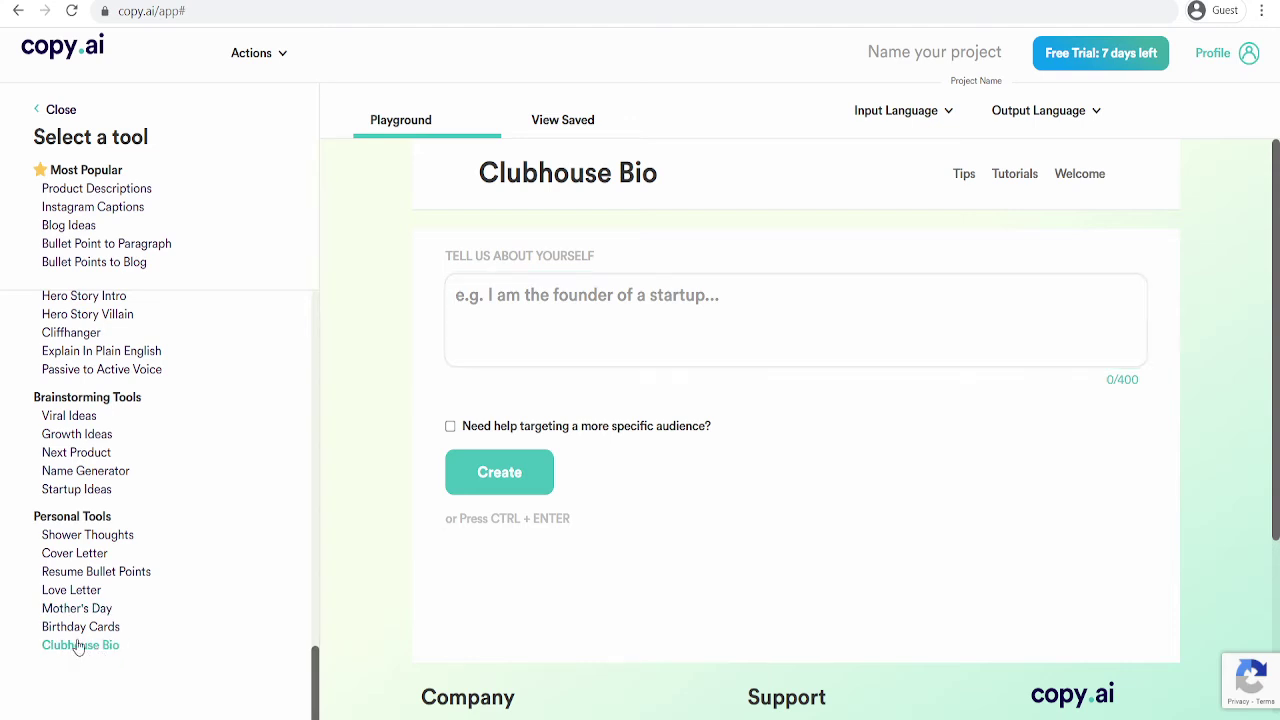
# - Enter 'I am a public speaking coach and a keynote speaker' as the self-description
pyautogui.click(548, 309)
pyautogui.write('I am')
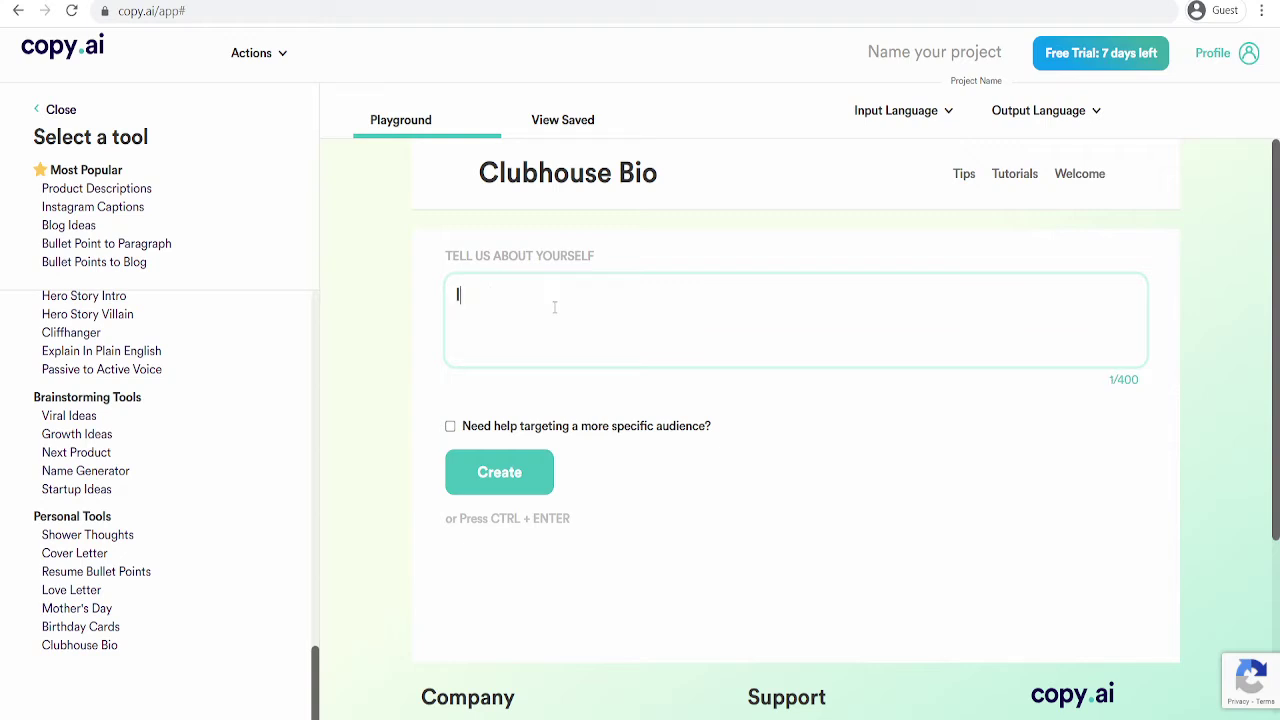
pyautogui.press('BackSpace')
pyautogui.press('BackSpace')
pyautogui.write('am a public speaking c')
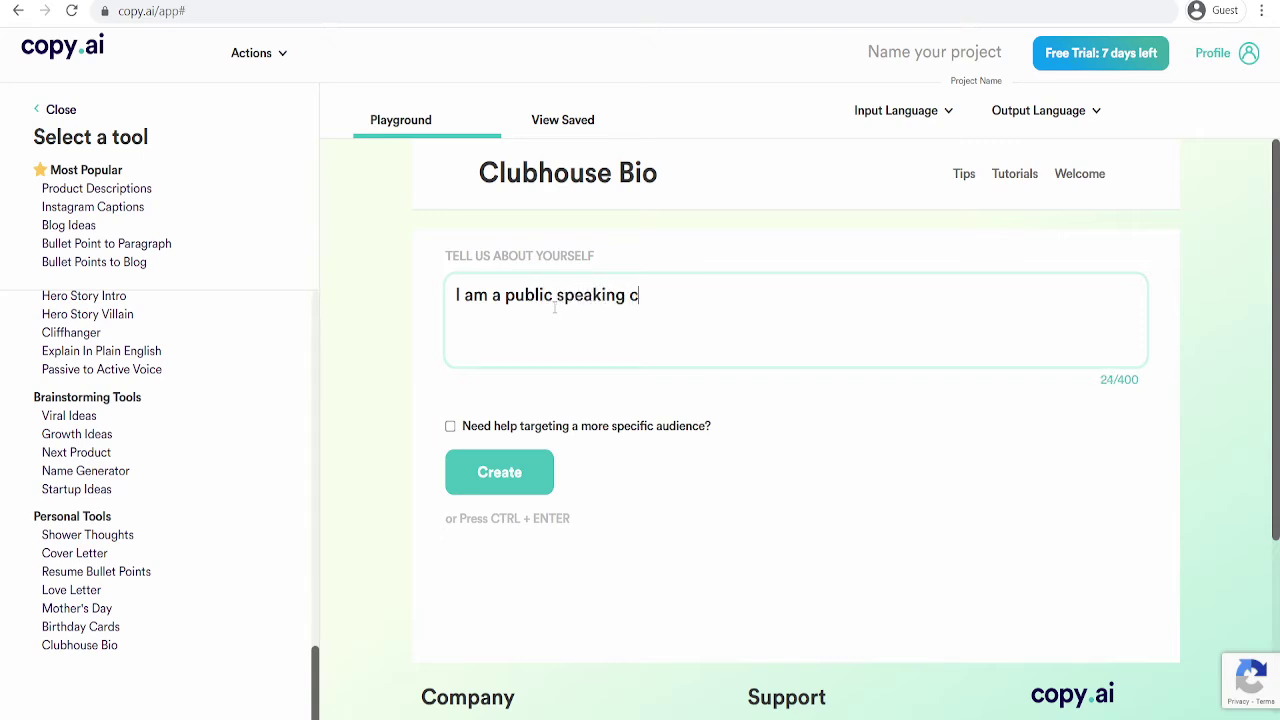
pyautogui.write('oach and a mo')
pyautogui.press('BackSpace')
pyautogui.press('BackSpace')
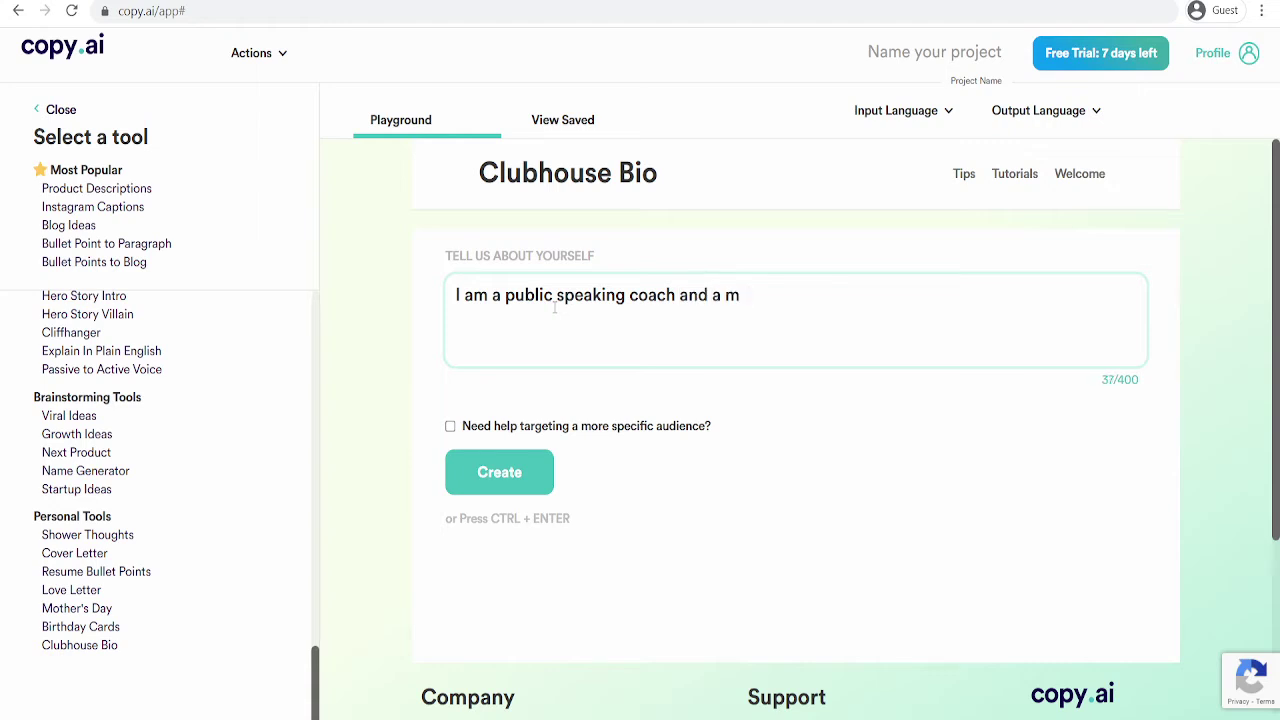
pyautogui.write('keynote speaker')
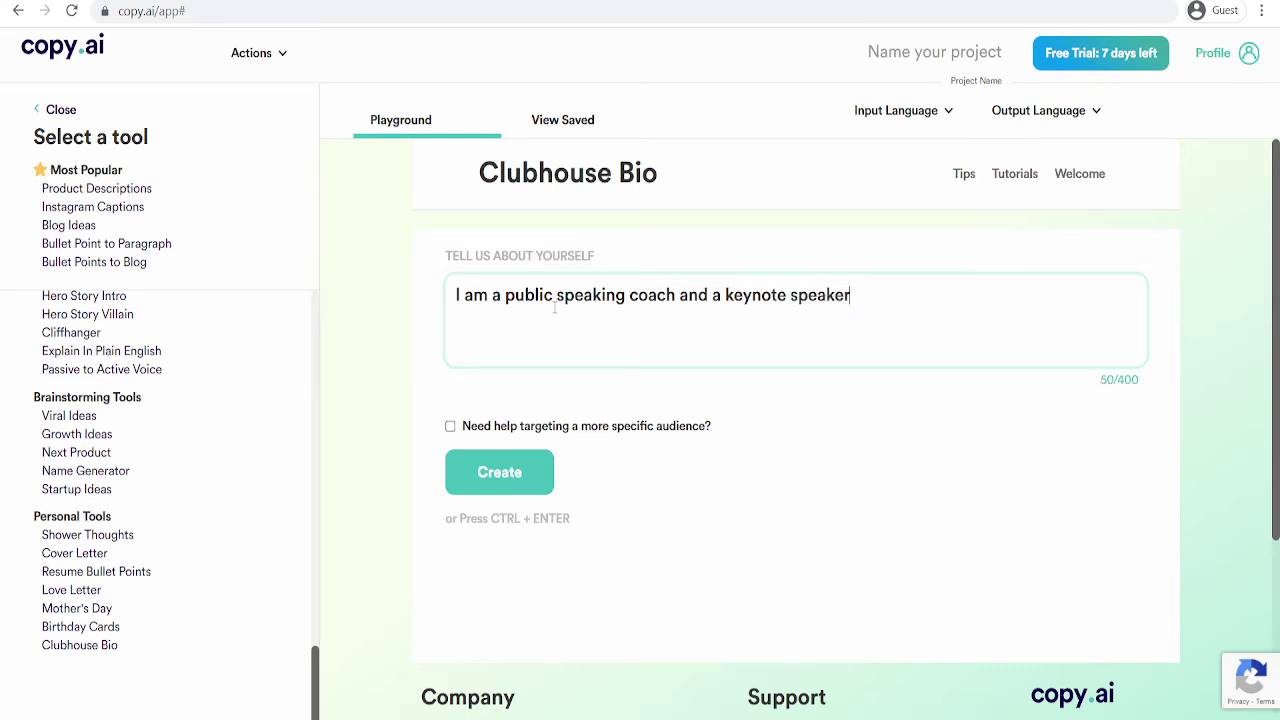
# - Create Clubhouse bios for the coach and keynote speaker, review them, then request a second batch
pyautogui.click(486, 476)
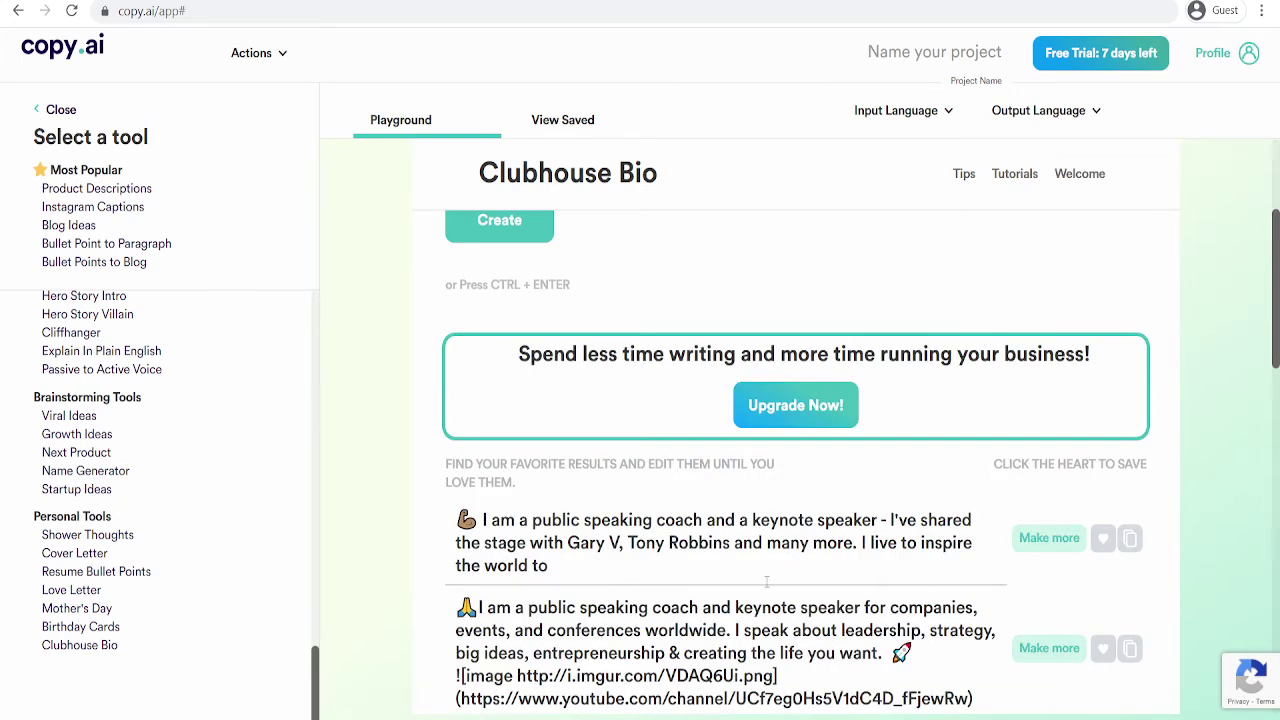
pyautogui.scroll(-1, 688, 632)
pyautogui.scroll(-1, 688, 632)
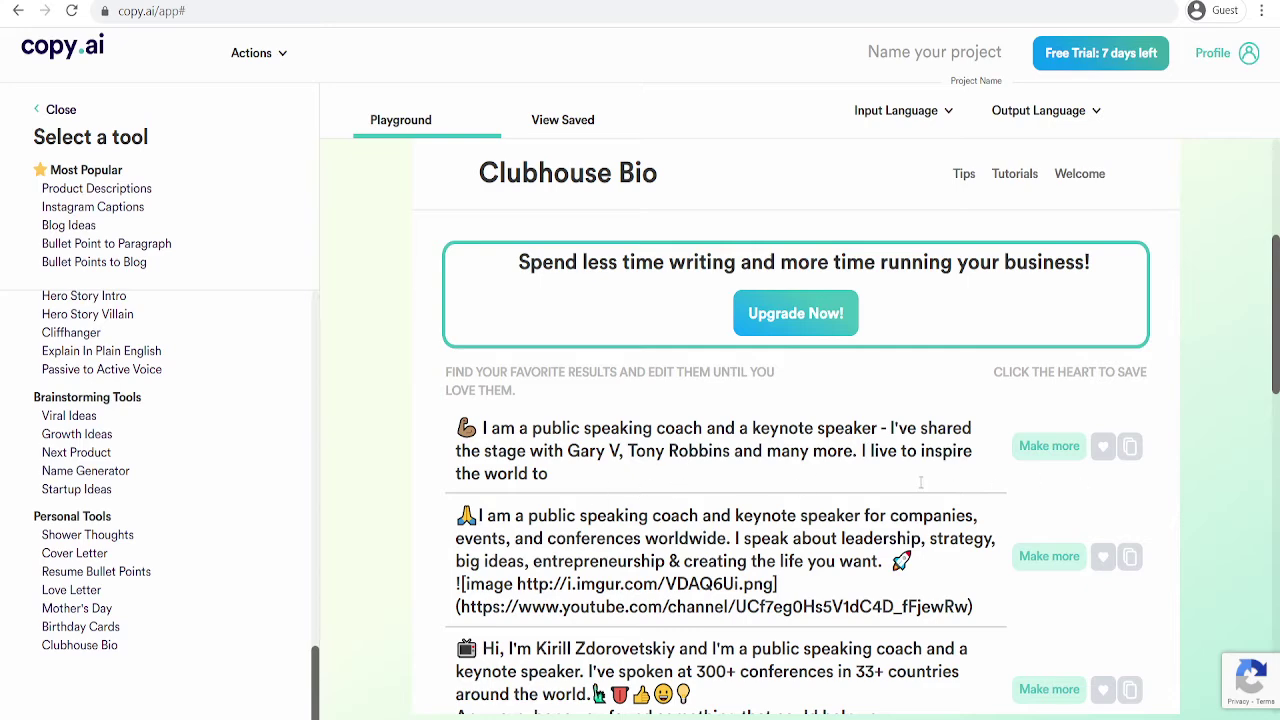
pyautogui.scroll(-1, 733, 503)
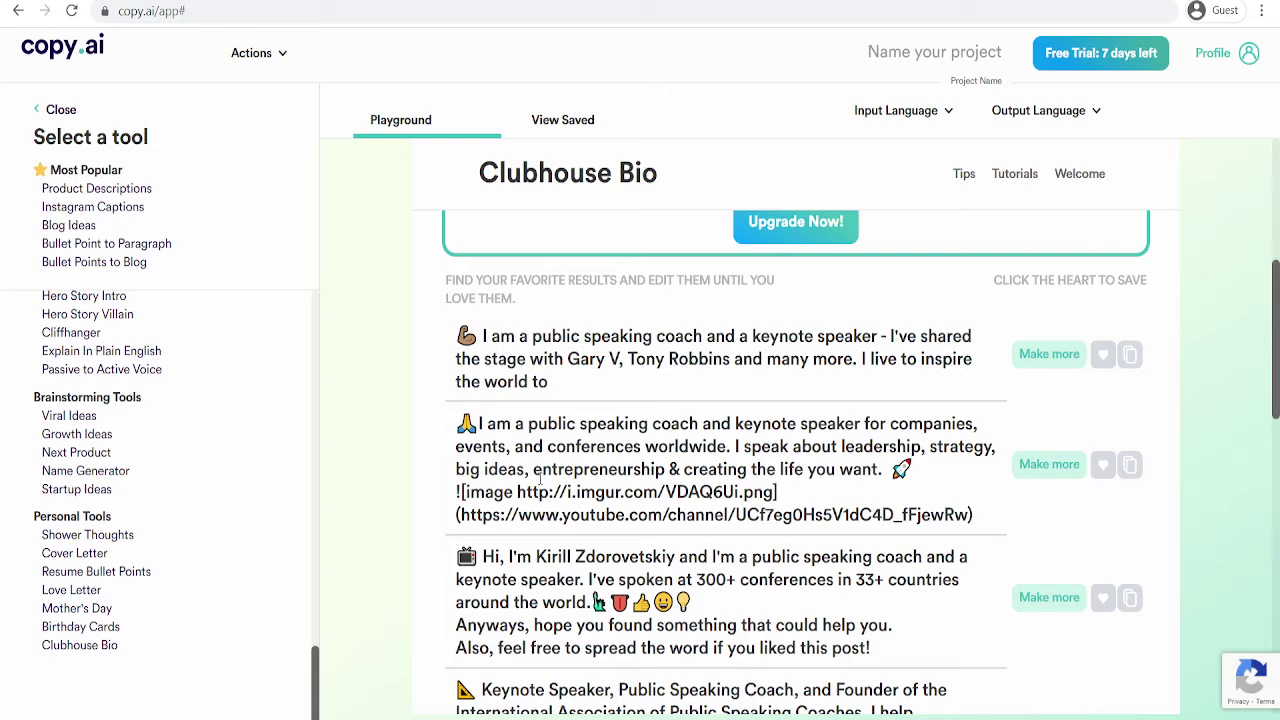
pyautogui.scroll(-3, 587, 492)
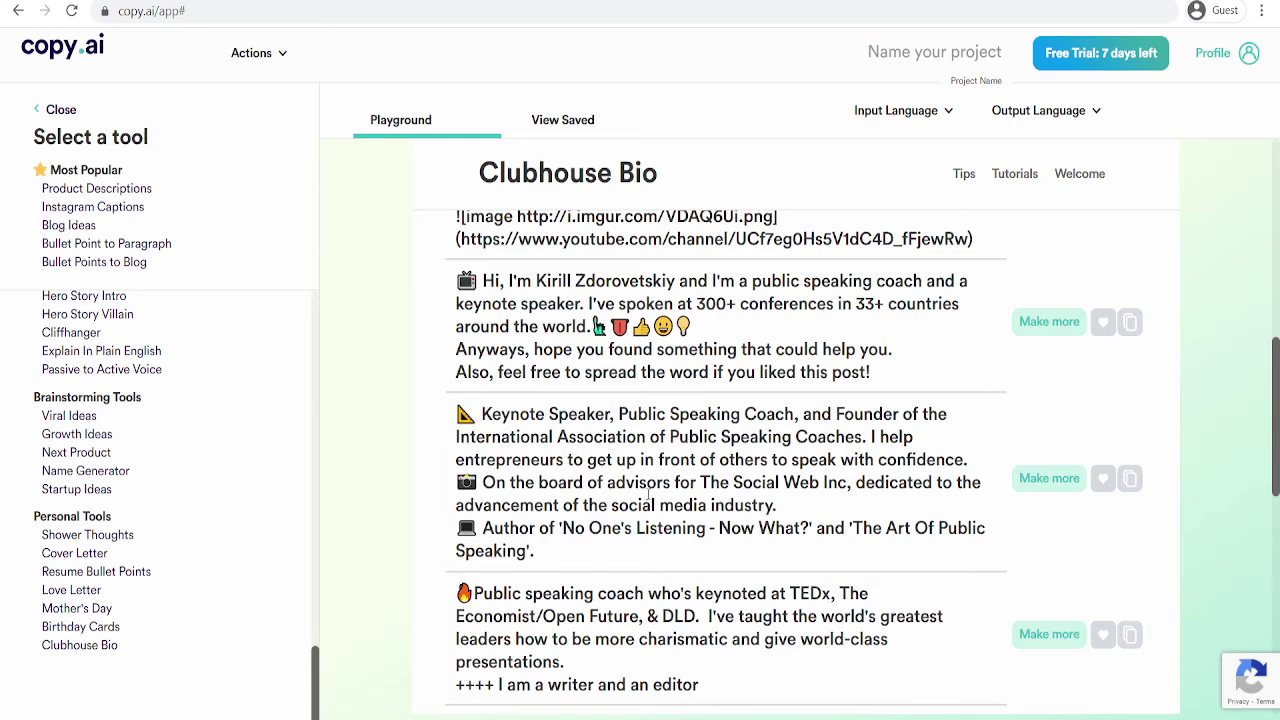
pyautogui.scroll(-3, 493, 477)
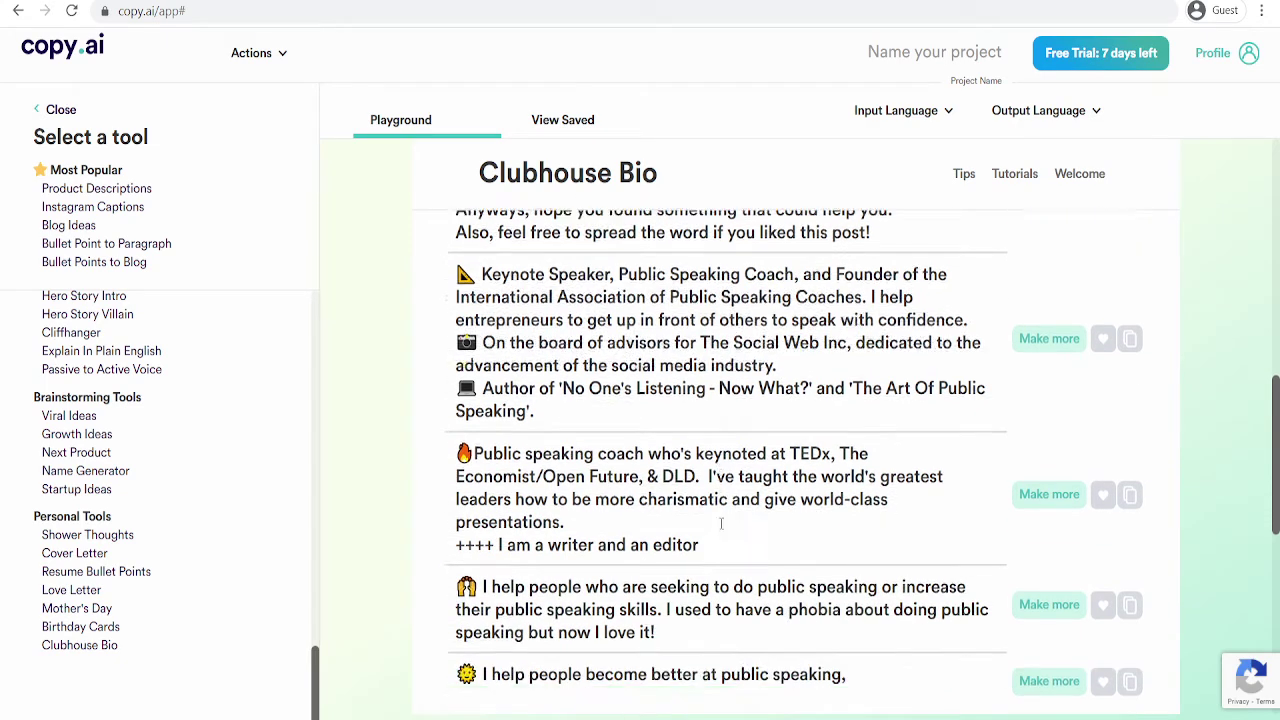
pyautogui.scroll(-2, 873, 531)
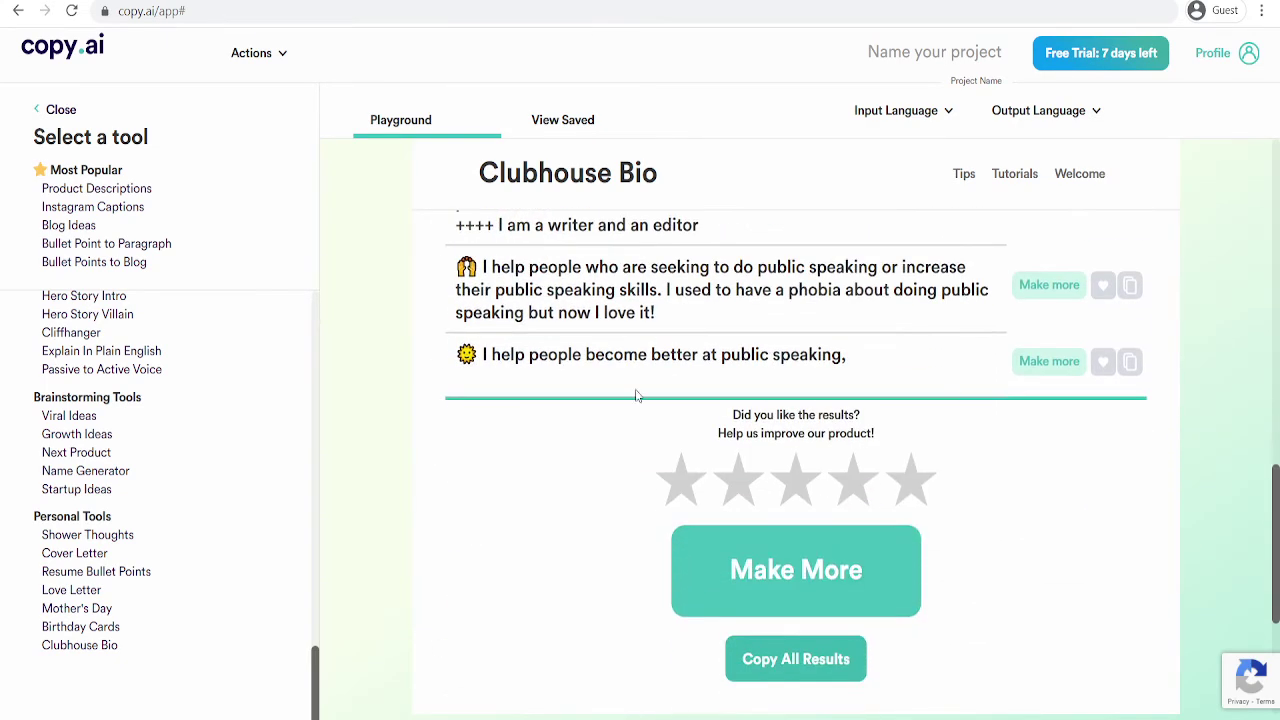
pyautogui.click(814, 595)
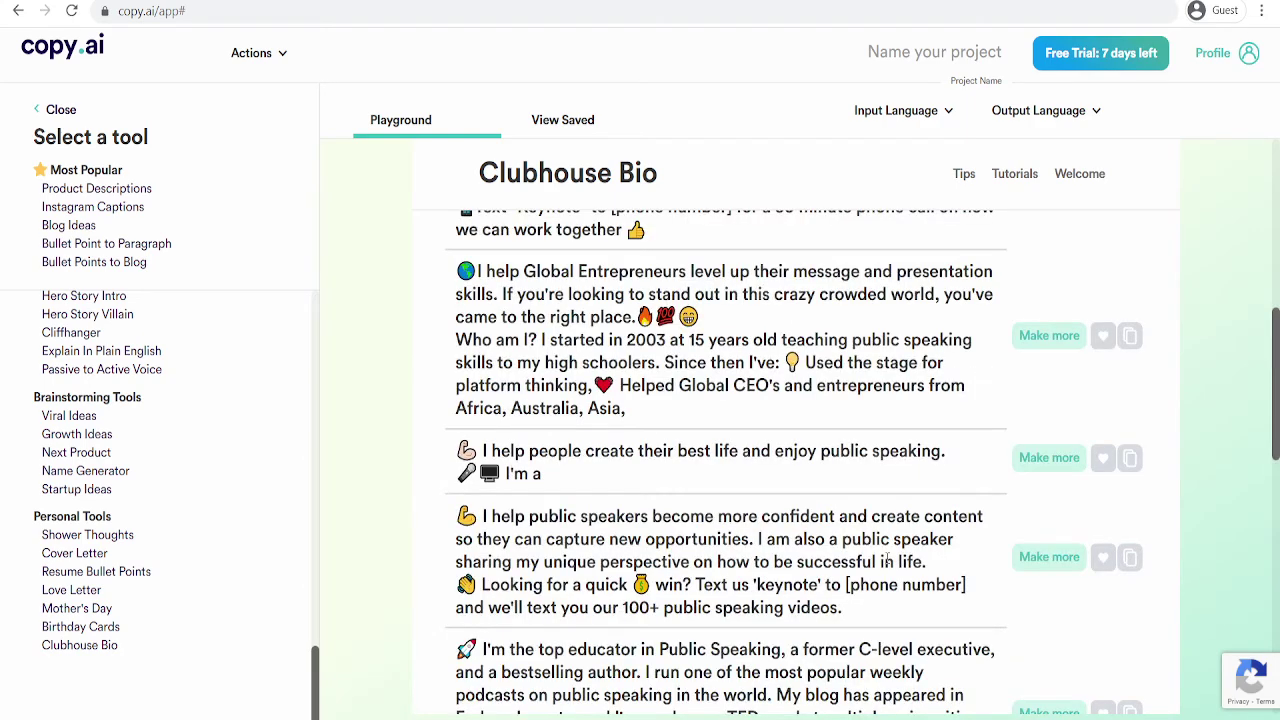
# - Generate more bios like the one about helping people with social anxiety, speeches and presentations
pyautogui.scroll(3, 808, 480)
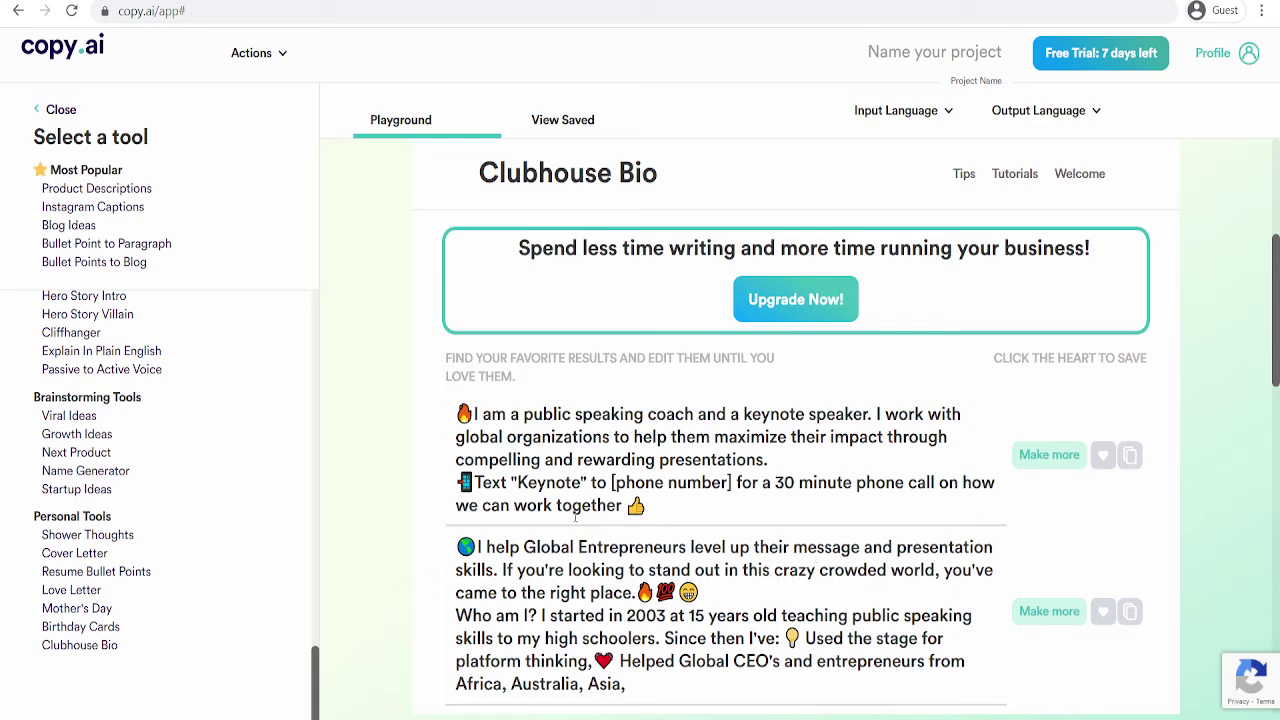
pyautogui.scroll(-1, 560, 549)
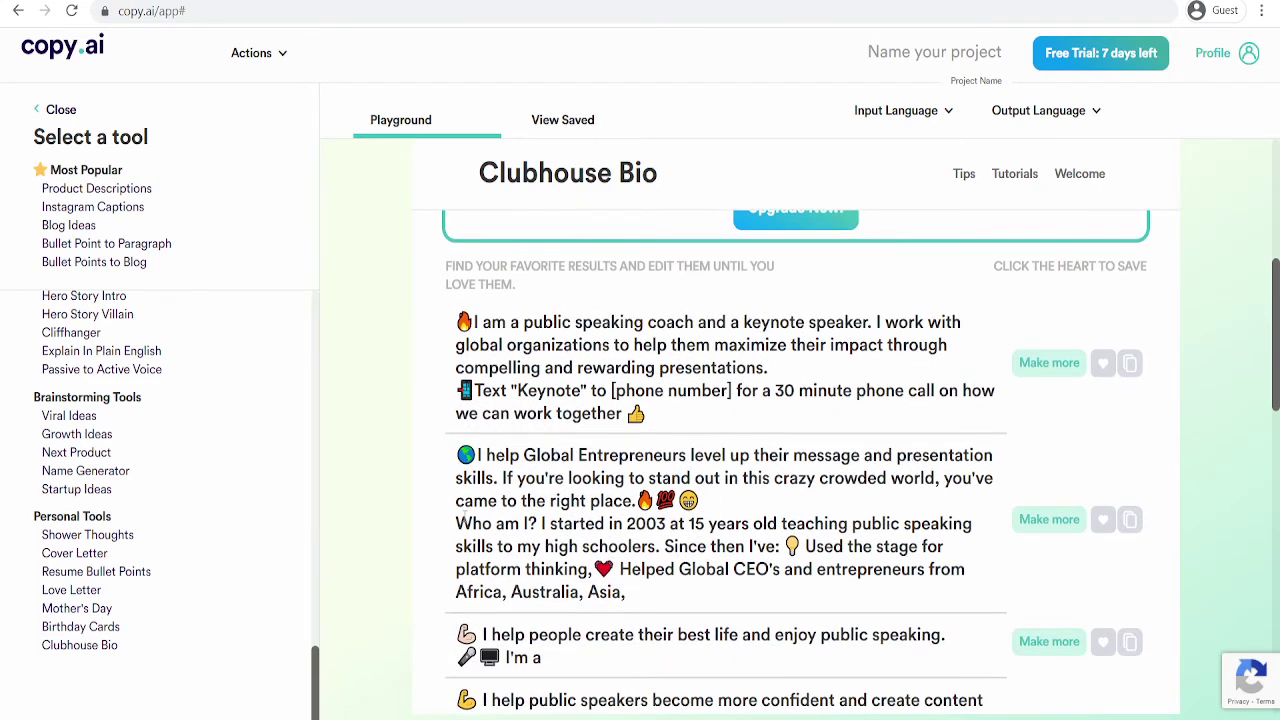
pyautogui.scroll(-4, 586, 562)
pyautogui.scroll(-2, 586, 562)
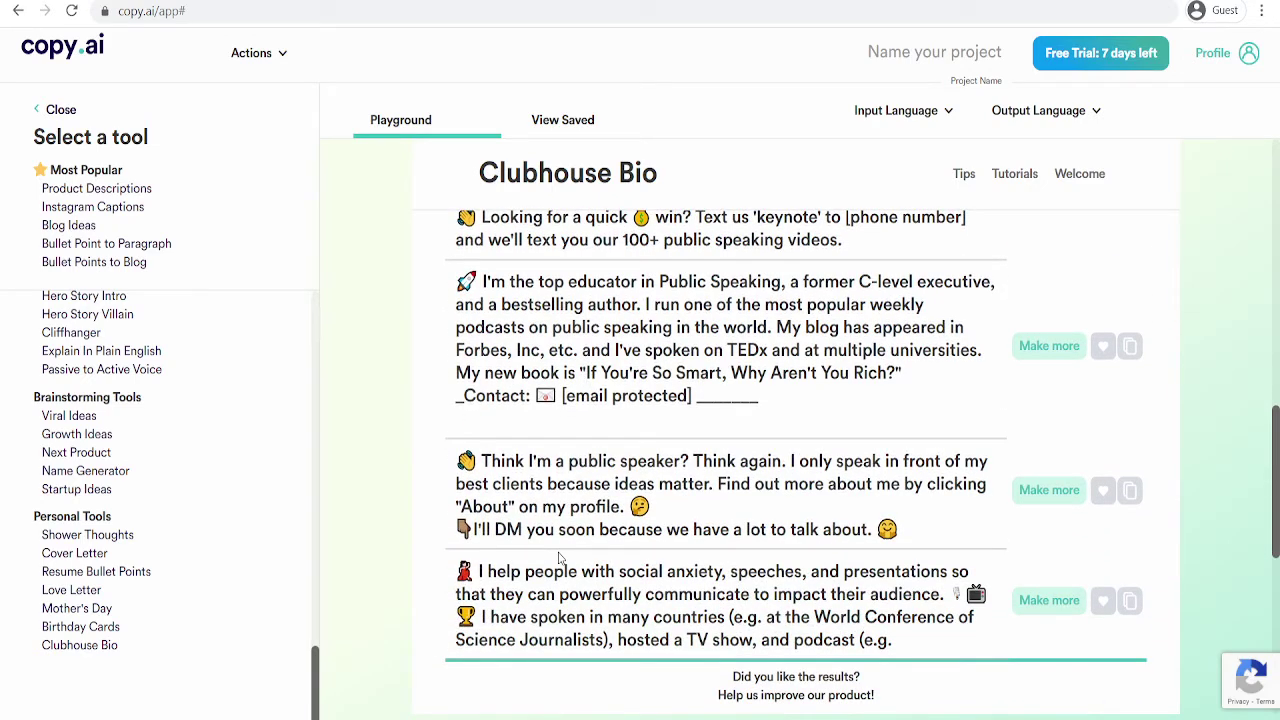
pyautogui.scroll(-2, 556, 558)
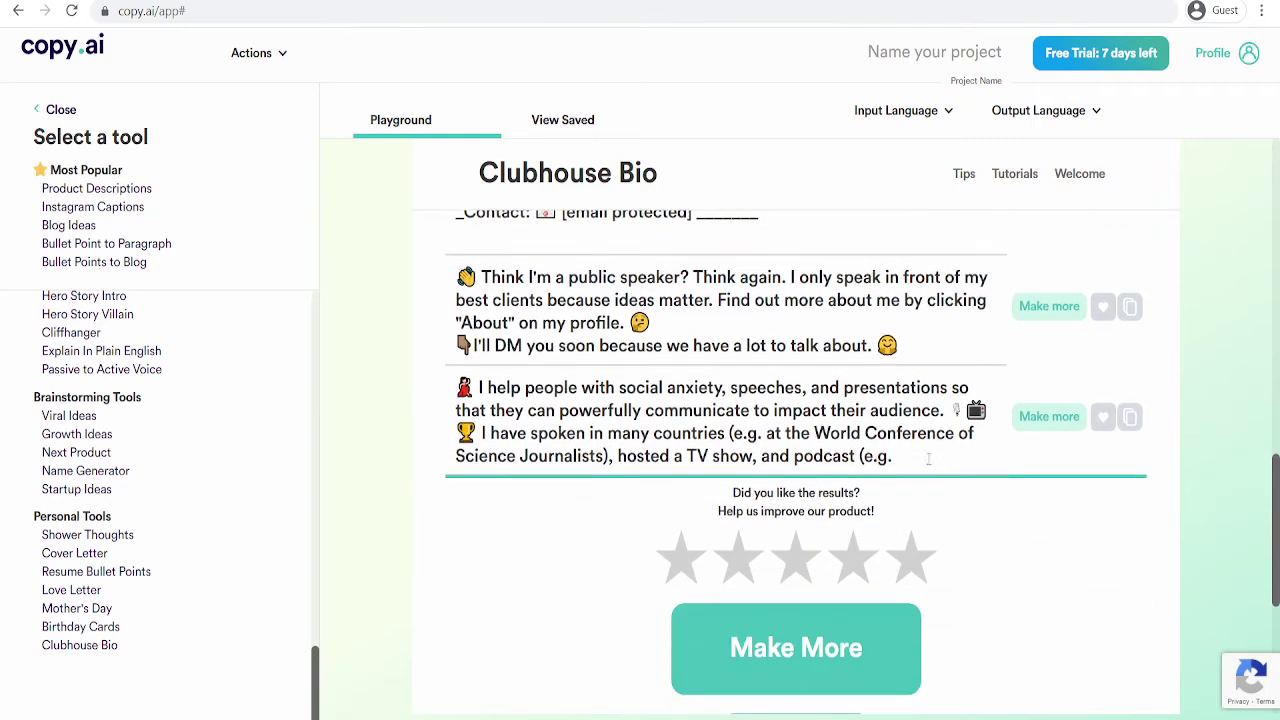
pyautogui.click(1048, 418)
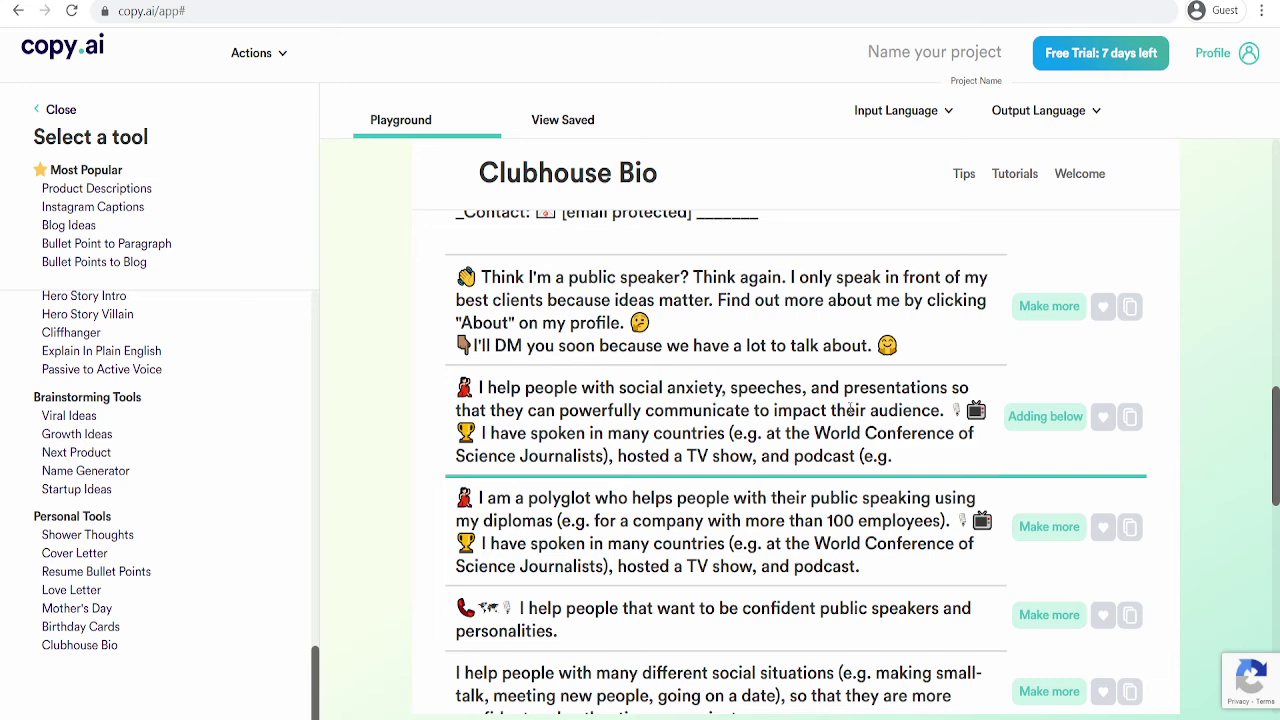
# - Scroll through the new bios added below the social-anxiety bio, starting with the polyglot version
pyautogui.scroll(-1, 850, 412)
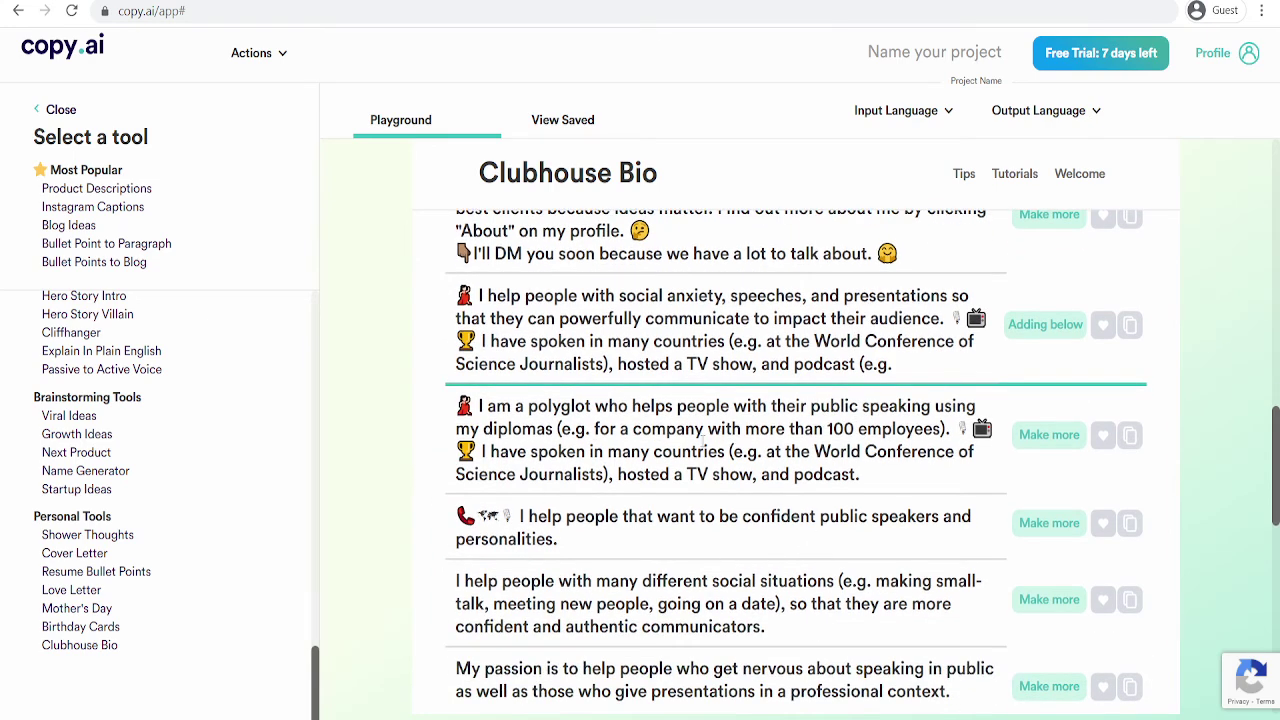
pyautogui.scroll(1, 700, 437)
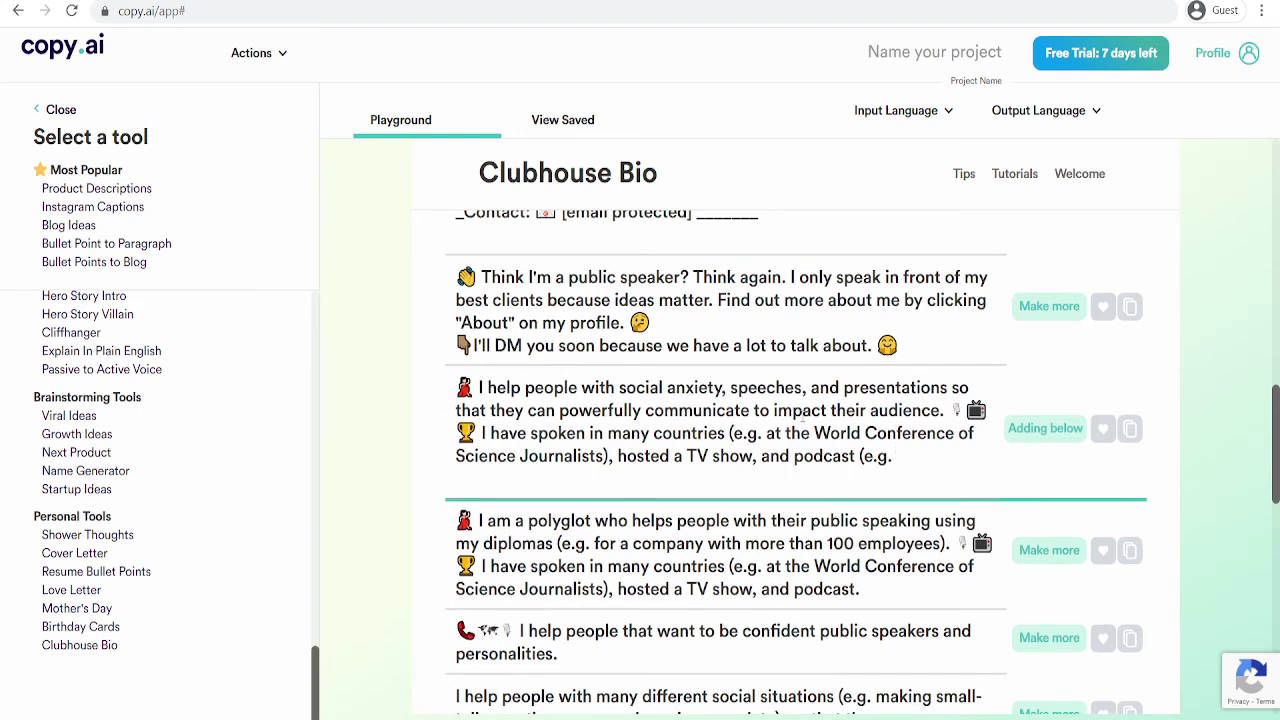
pyautogui.scroll(-5, 389, 520)
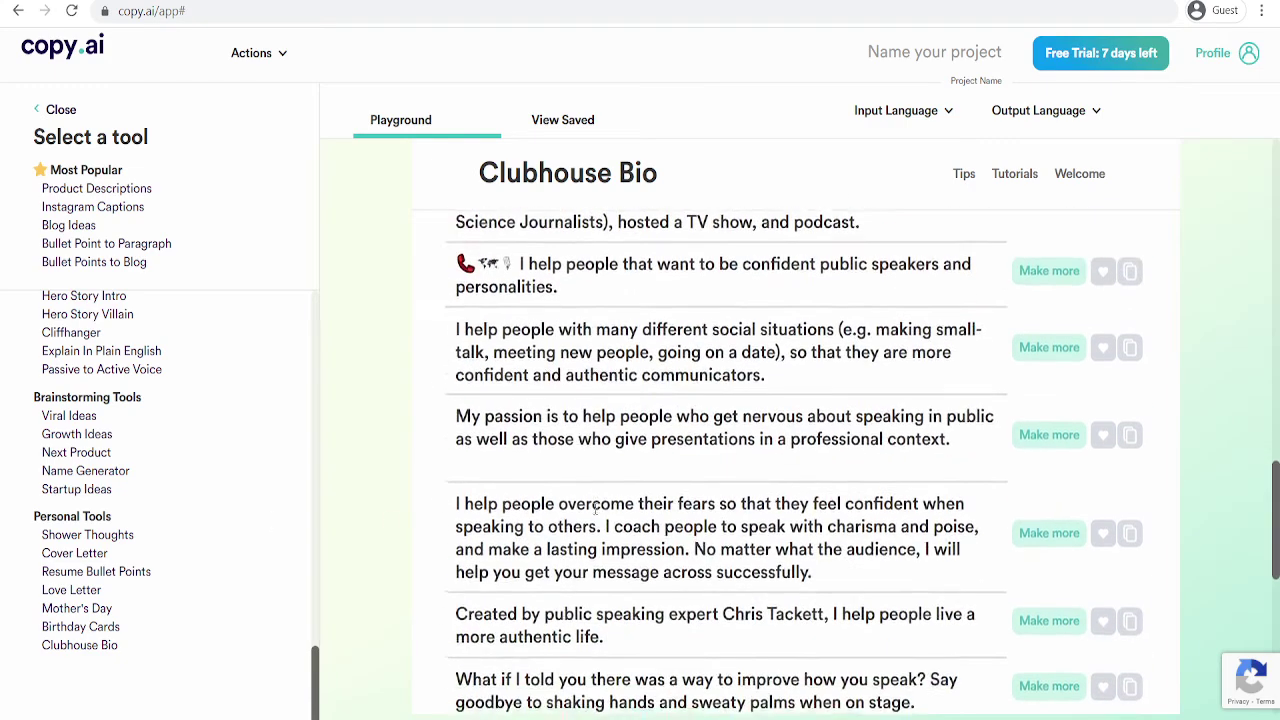
pyautogui.scroll(8, 584, 527)
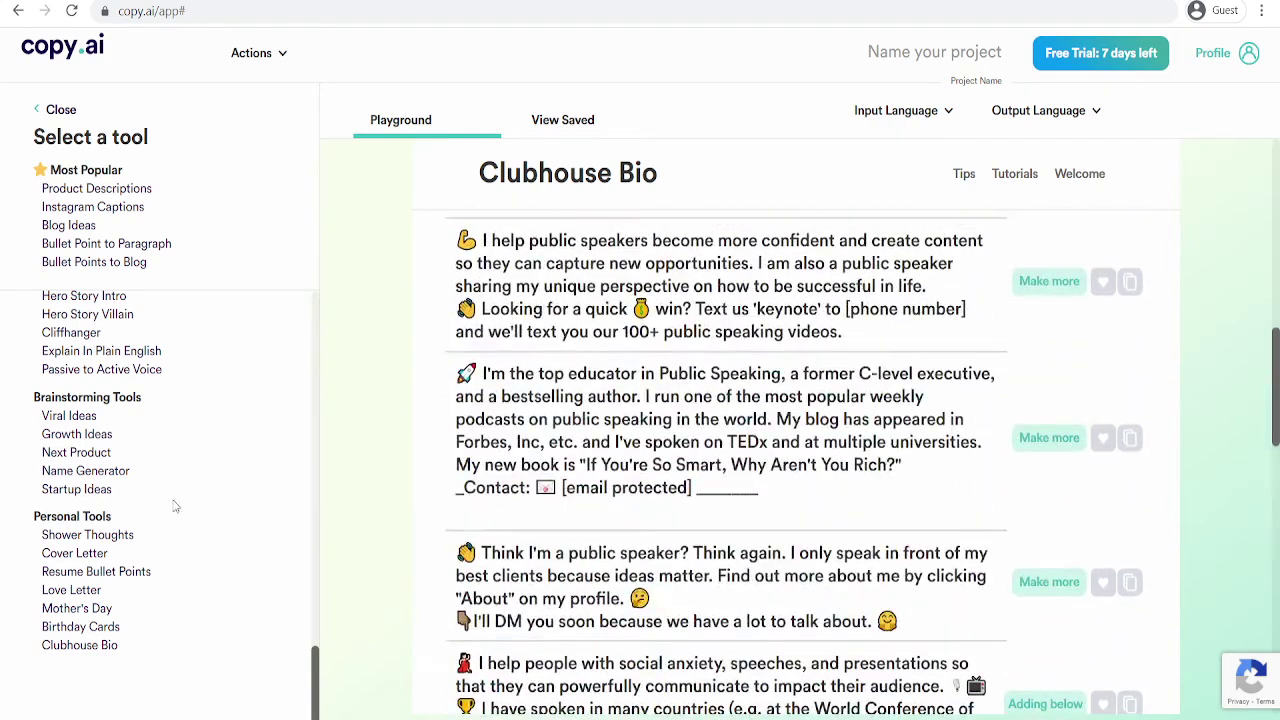
pyautogui.scroll(2, 158, 515)
pyautogui.scroll(12, 158, 515)
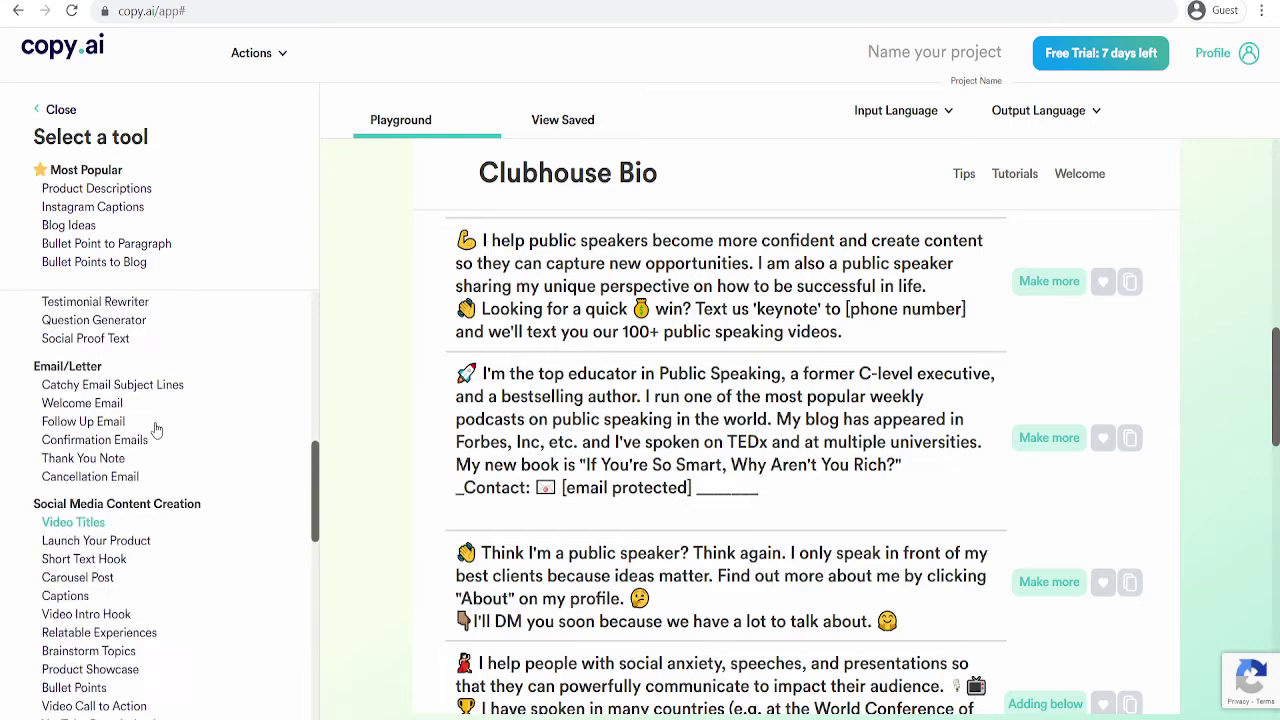
pyautogui.scroll(10, 156, 430)
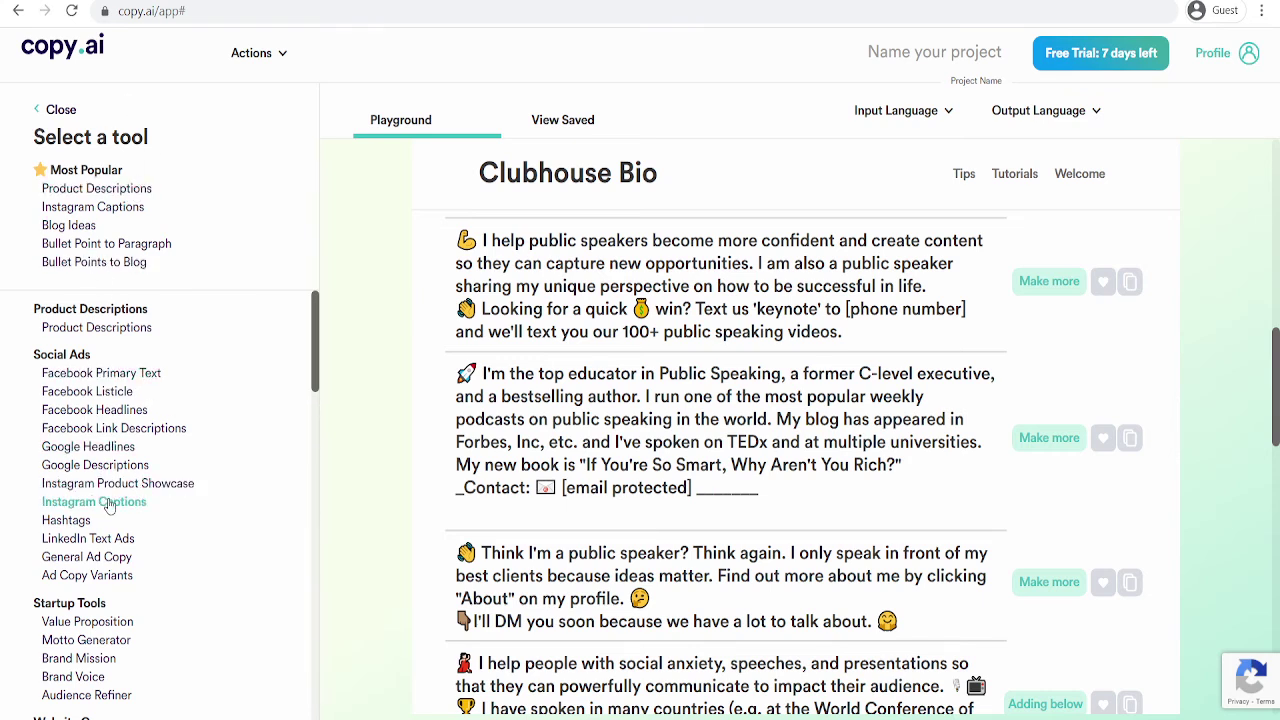
pyautogui.scroll(-2, 126, 571)
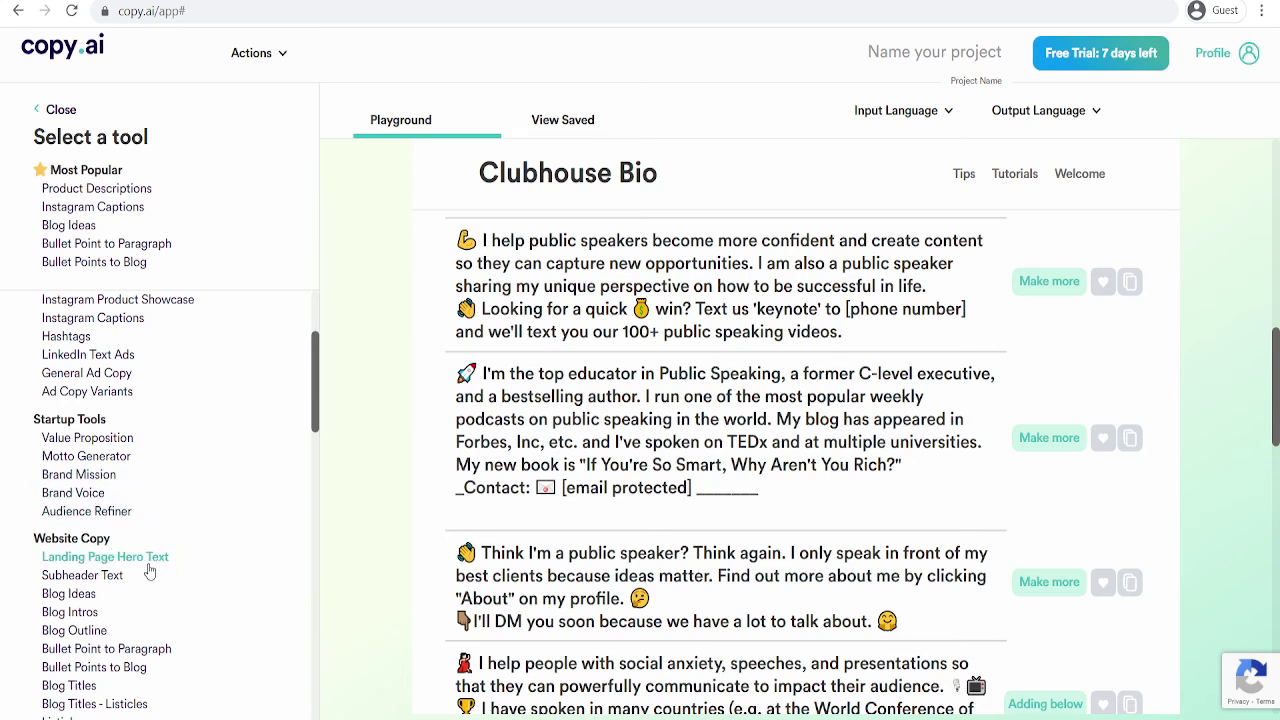
pyautogui.scroll(-1, 140, 570)
pyautogui.scroll(-2, 108, 545)
pyautogui.scroll(-2, 112, 550)
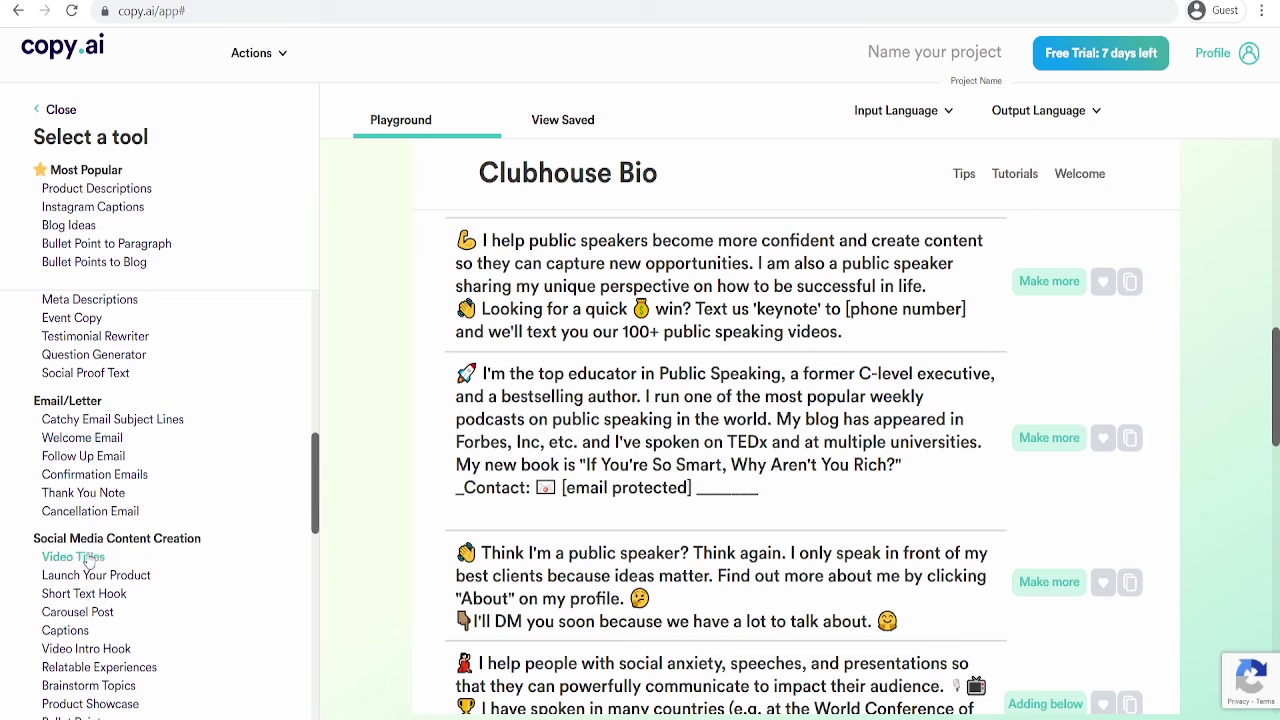
pyautogui.scroll(1, 88, 566)
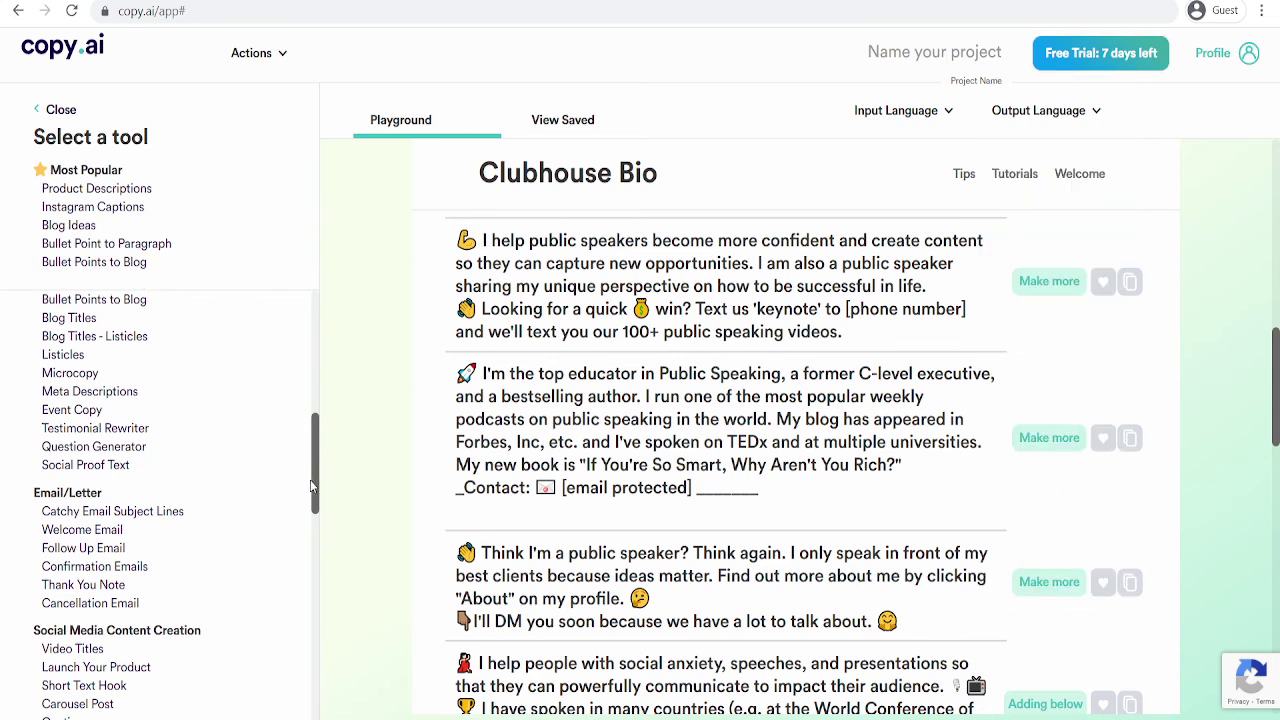
pyautogui.scroll(-4, 565, 385)
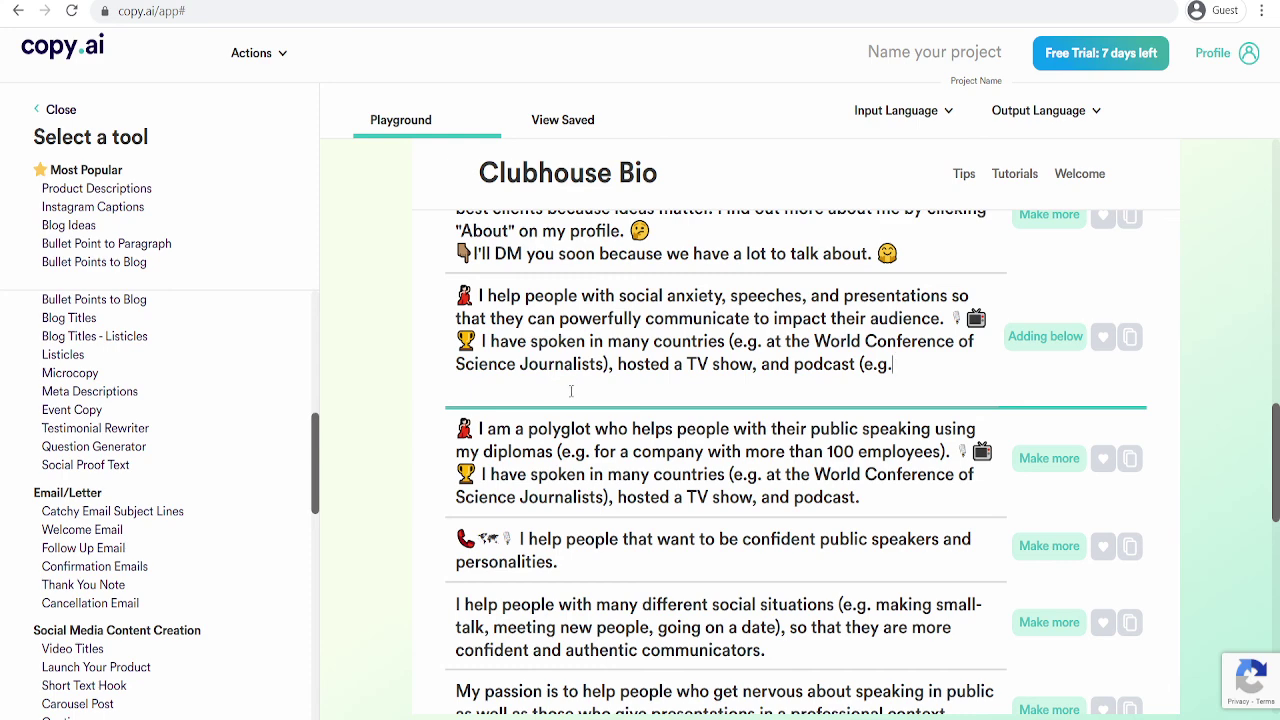
pyautogui.scroll(-2, 581, 406)
pyautogui.scroll(-1, 583, 410)
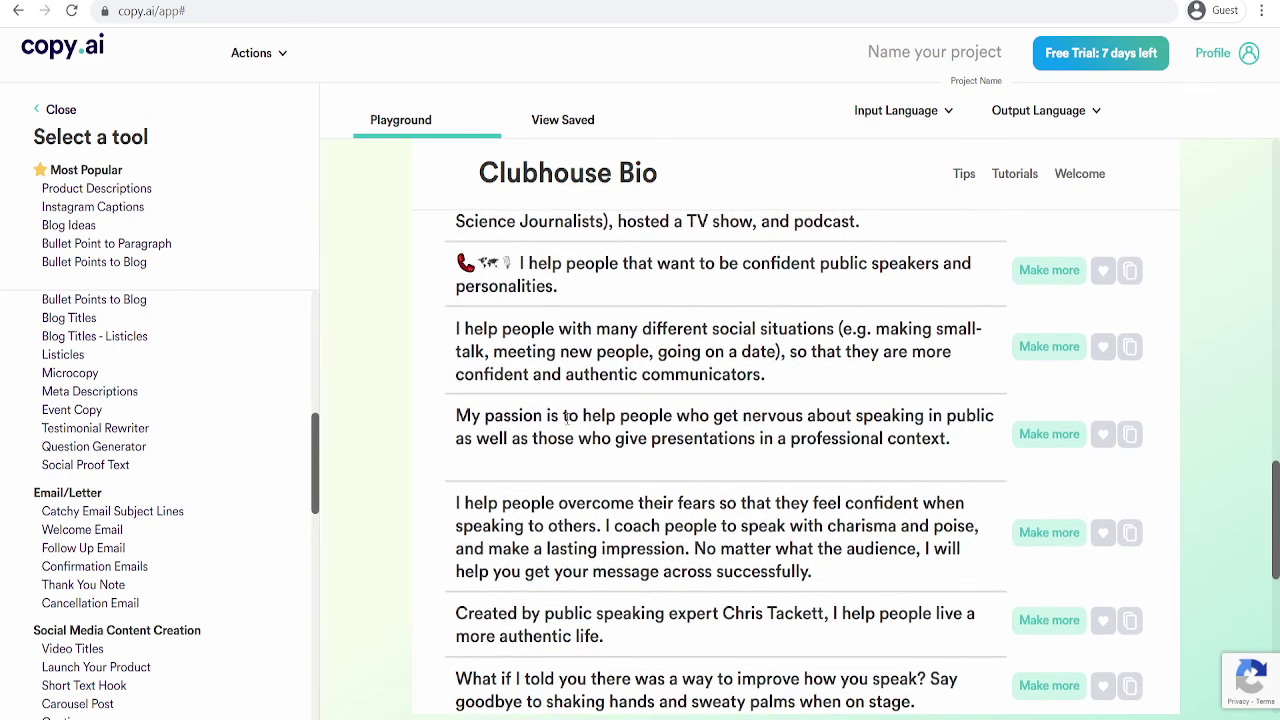
pyautogui.scroll(-4, 150, 434)
pyautogui.scroll(-2, 172, 464)
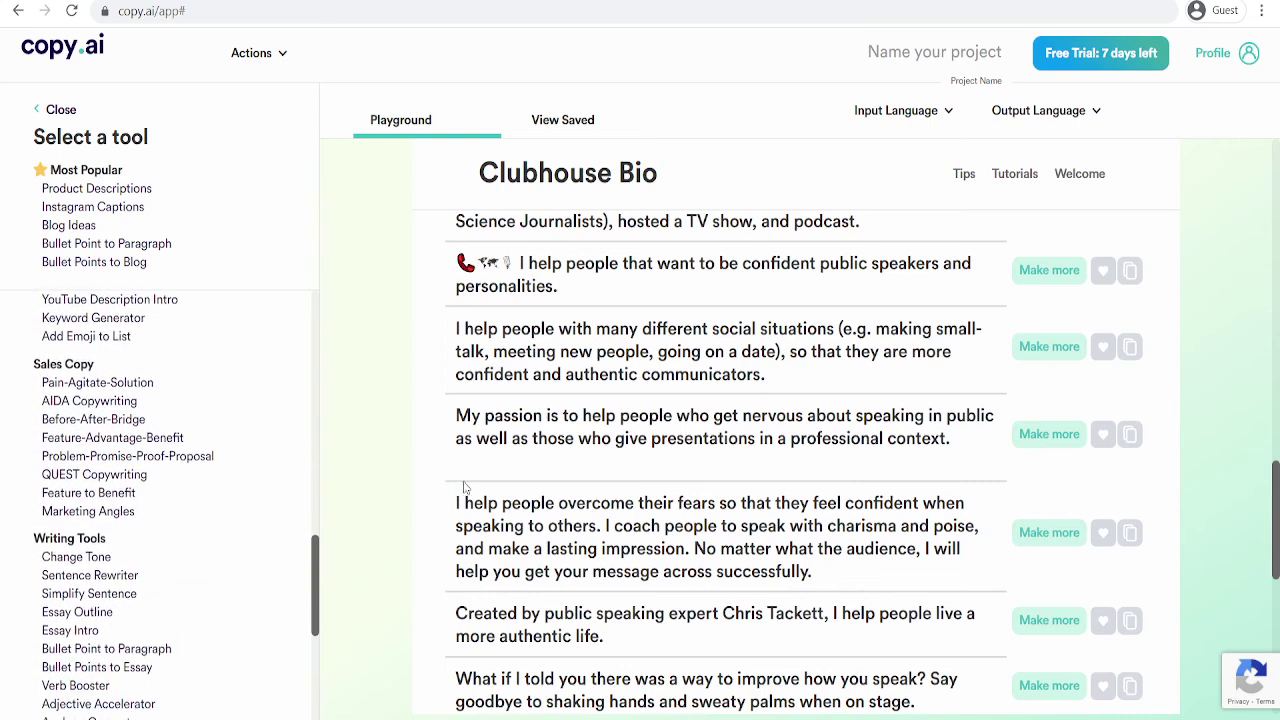